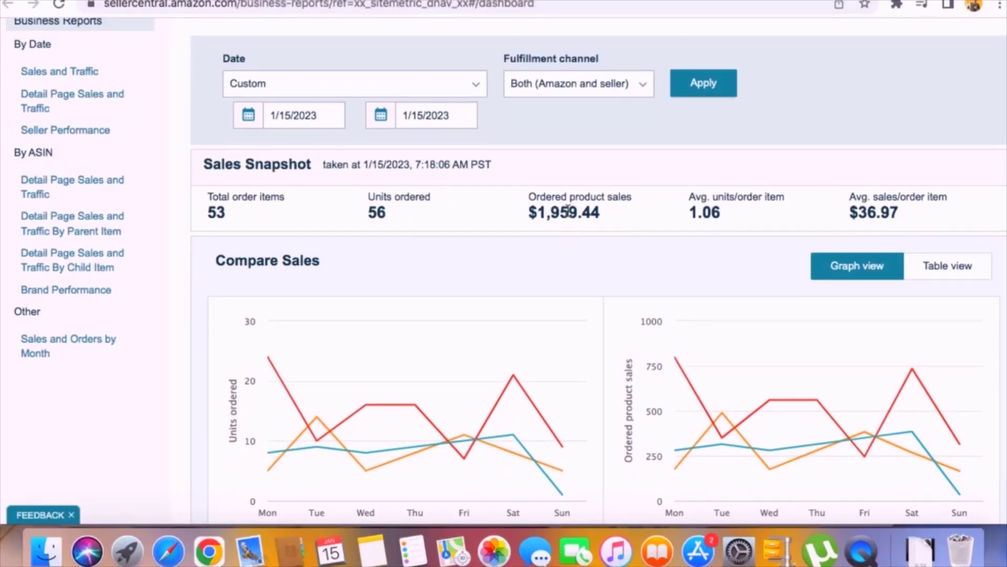
- Move the sales report start date back to 1/1/2022, ending 1/15/2023, and apply the range
triple_click(569, 212)
click(329, 120)
click(246, 143)
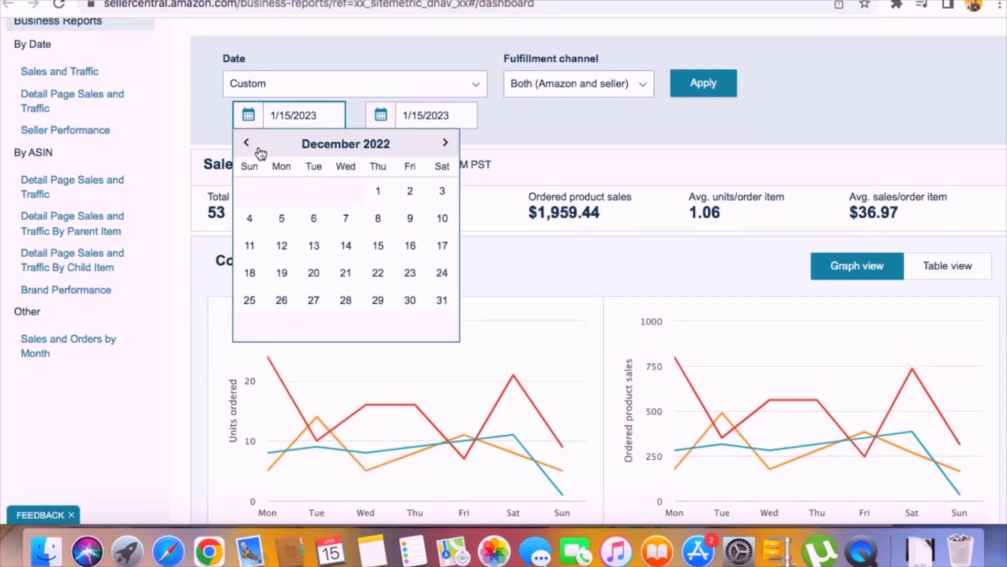
click(246, 142)
click(246, 142)
click(246, 142)
click(246, 142)
click(282, 191)
click(701, 86)
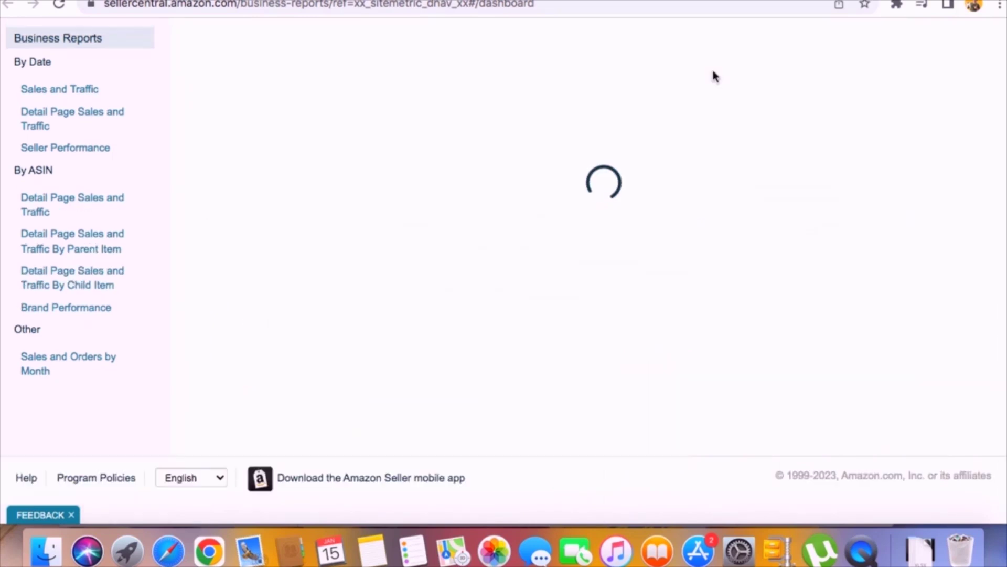
scroll(609, 203, up, 3)
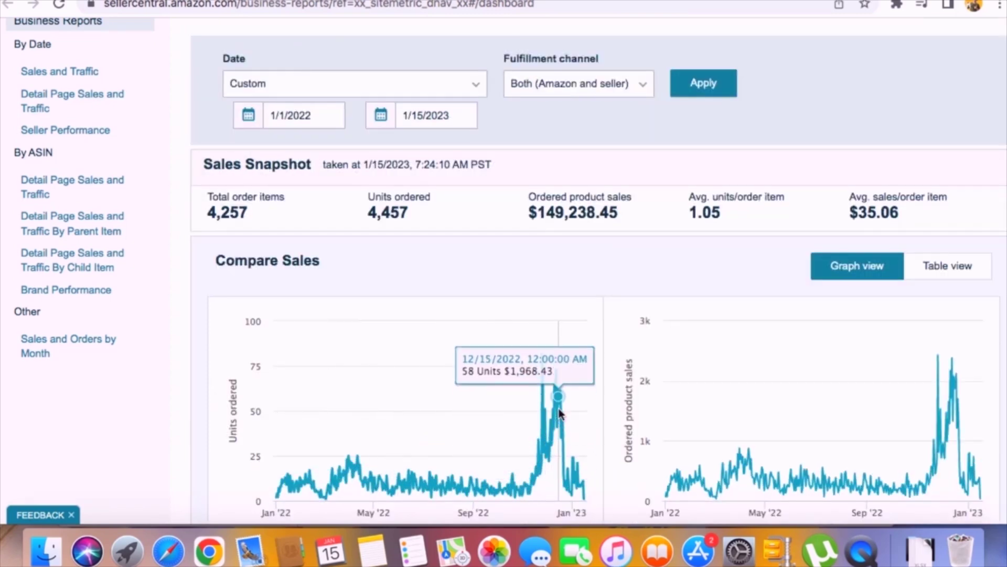
- Highlight the total ordered product sales figure and the total ad spend figure
triple_click(583, 212)
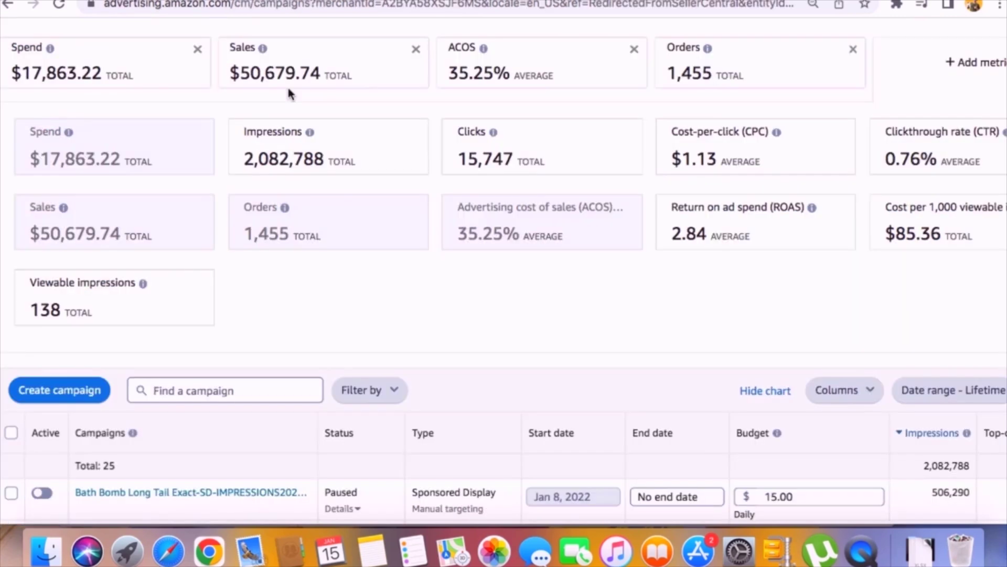
triple_click(73, 73)
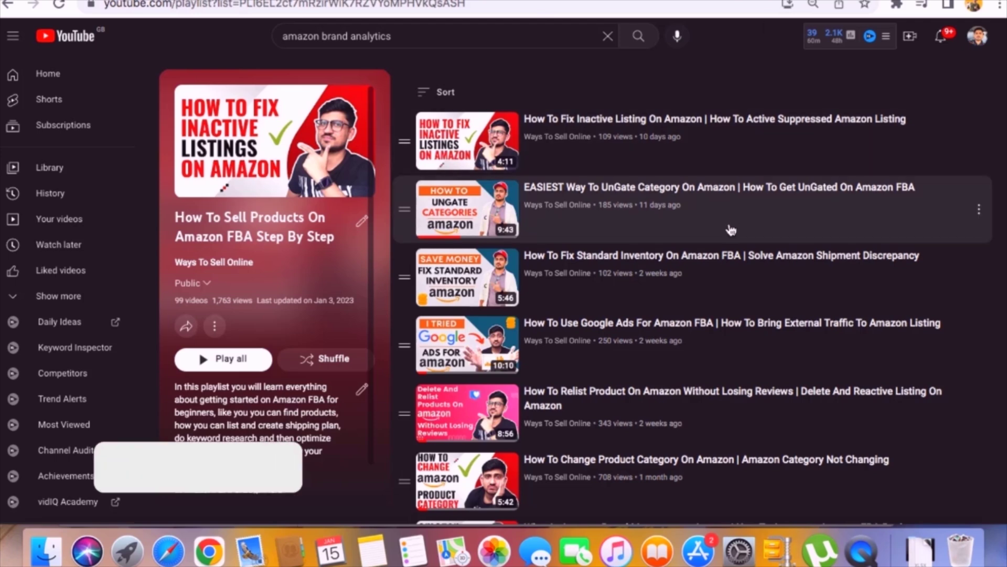
scroll(730, 228, down, 3)
scroll(729, 228, up, 3)
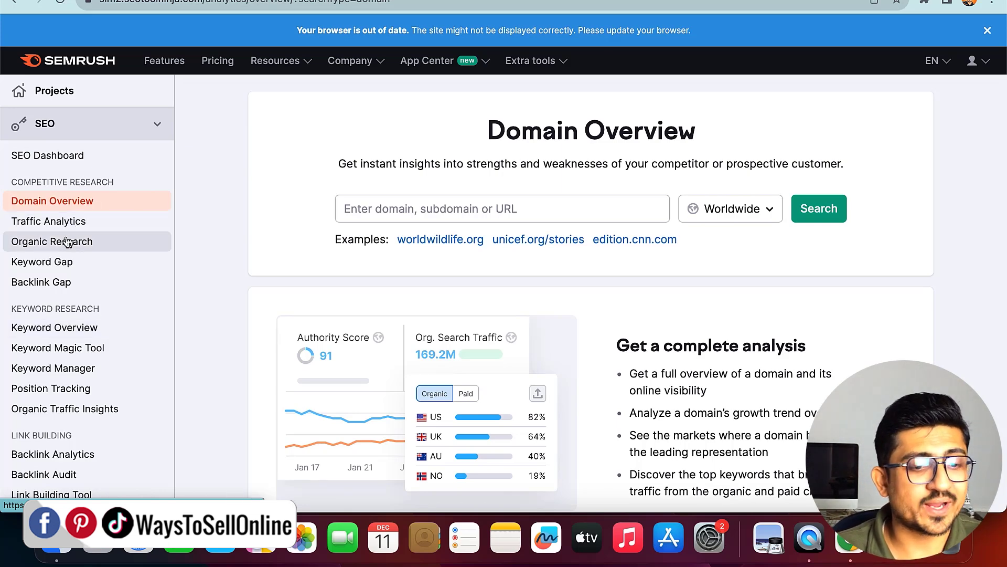
- Search 'amazon fba' in the Keyword Magic Tool to get its broad-match keyword ideas
click(68, 350)
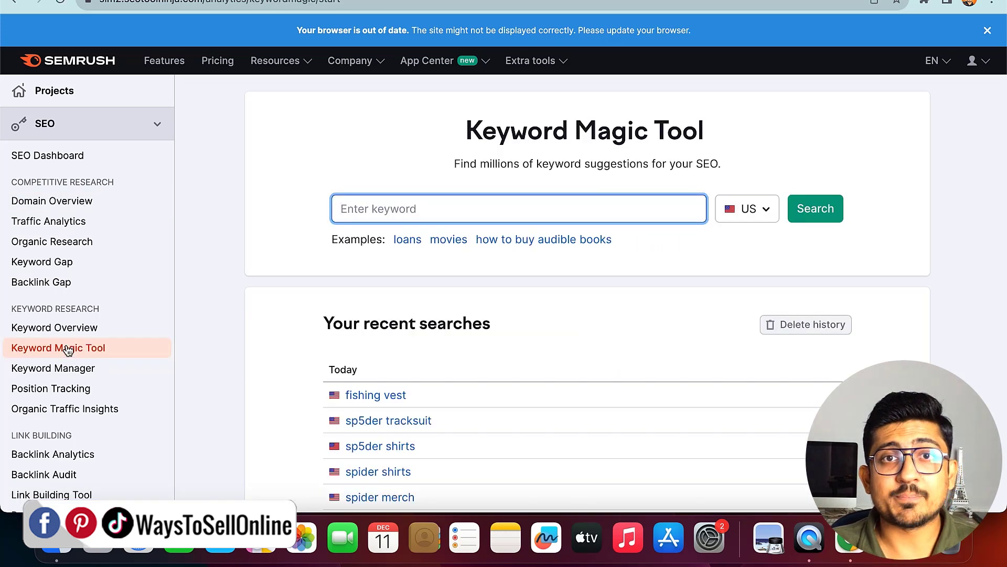
text(amazon fba)
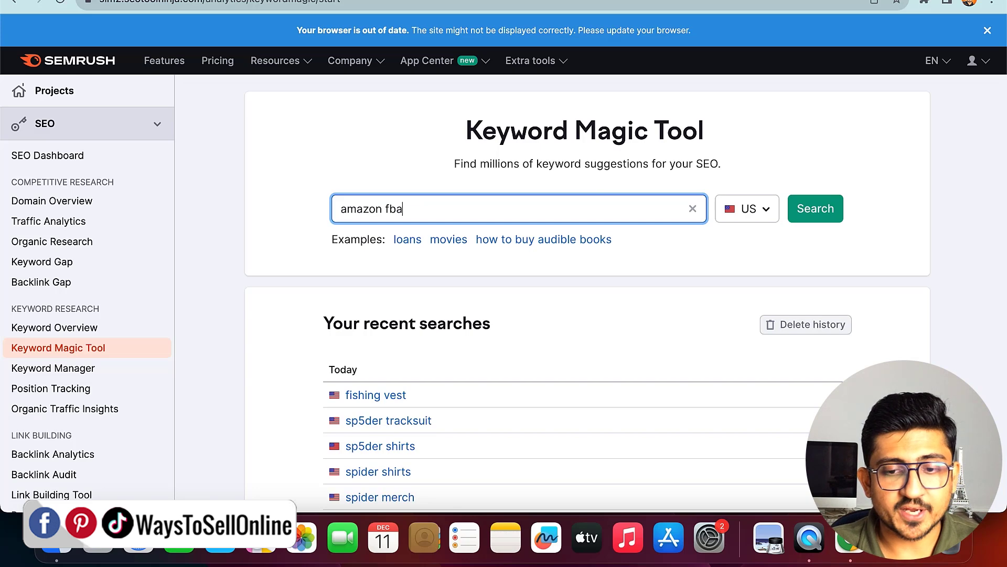
click(815, 209)
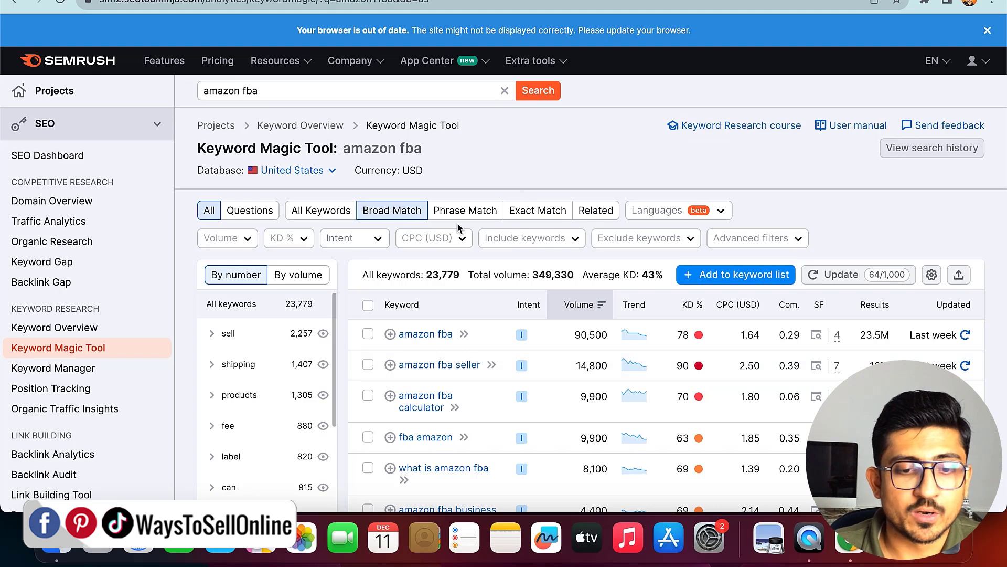
- Filter the amazon fba keywords by KD % to Easy (15–29%)
click(301, 240)
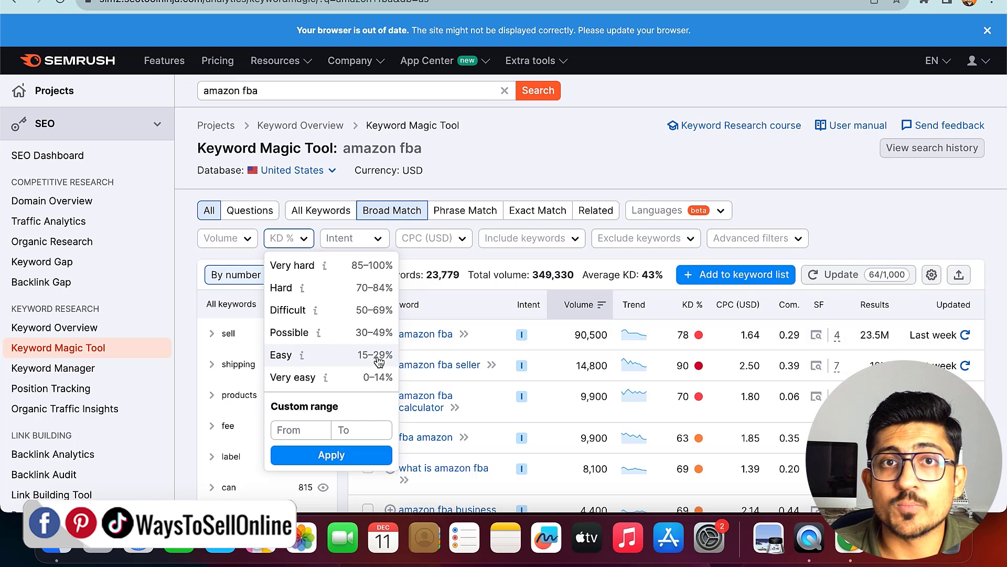
click(274, 360)
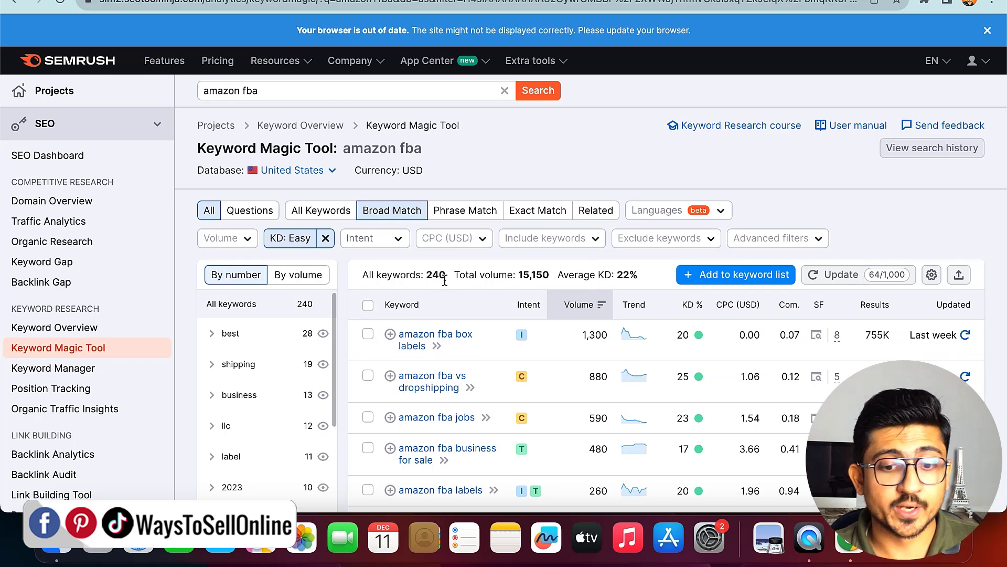
mouse_move(693, 304)
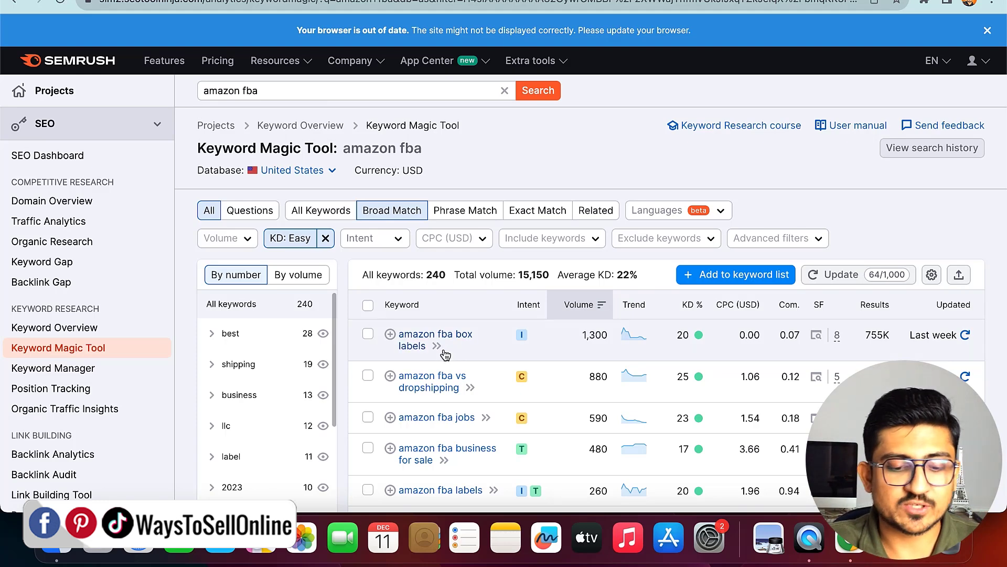
- Google 'amazon fba box labels' in a new browser tab
key(super+t)
text(amazon)
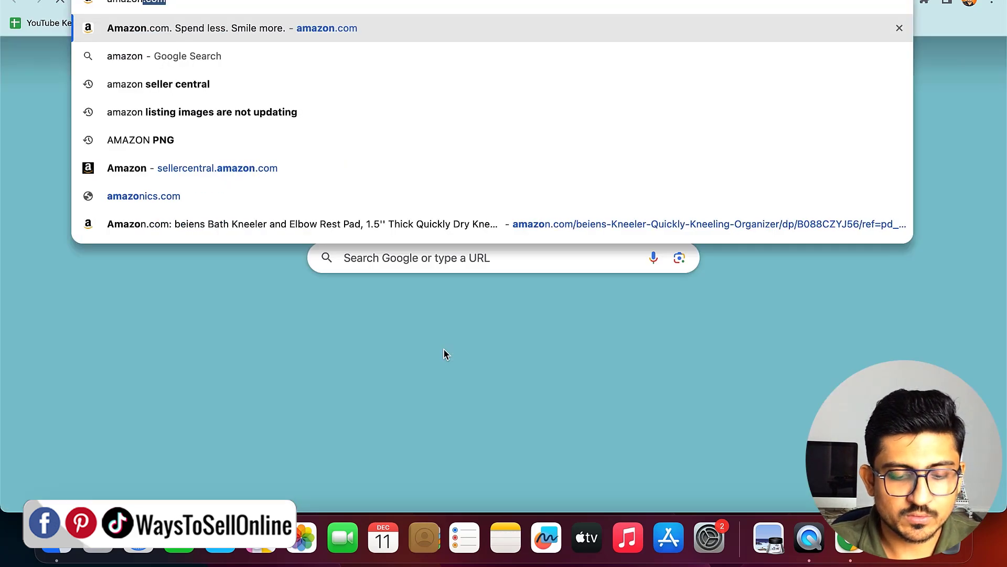
text( fba box labels)
key(Return)
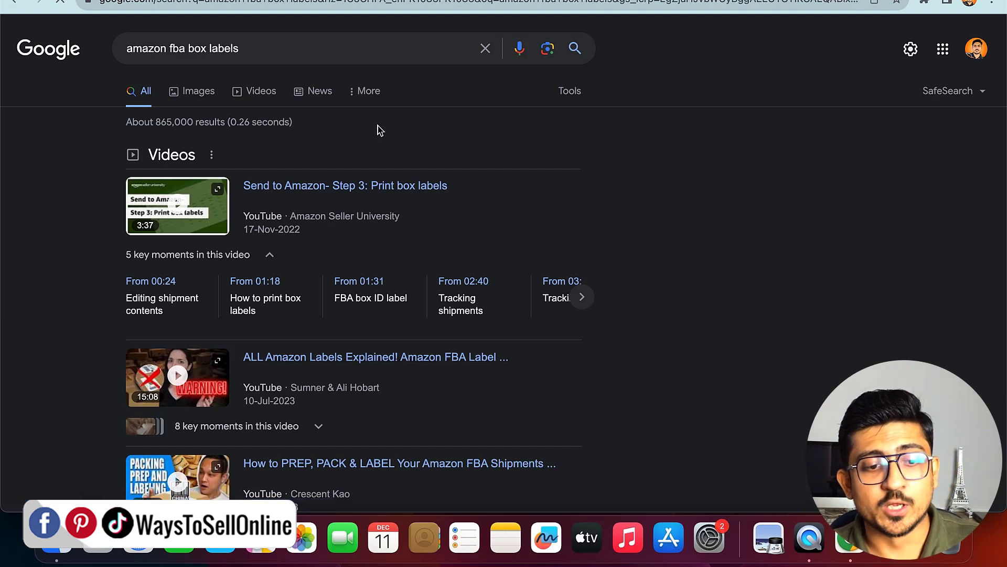
- Browse the results and open AMZ Advisers' 'Amazon Shipping Label Requirements' article
scroll(55, 294, down, 5)
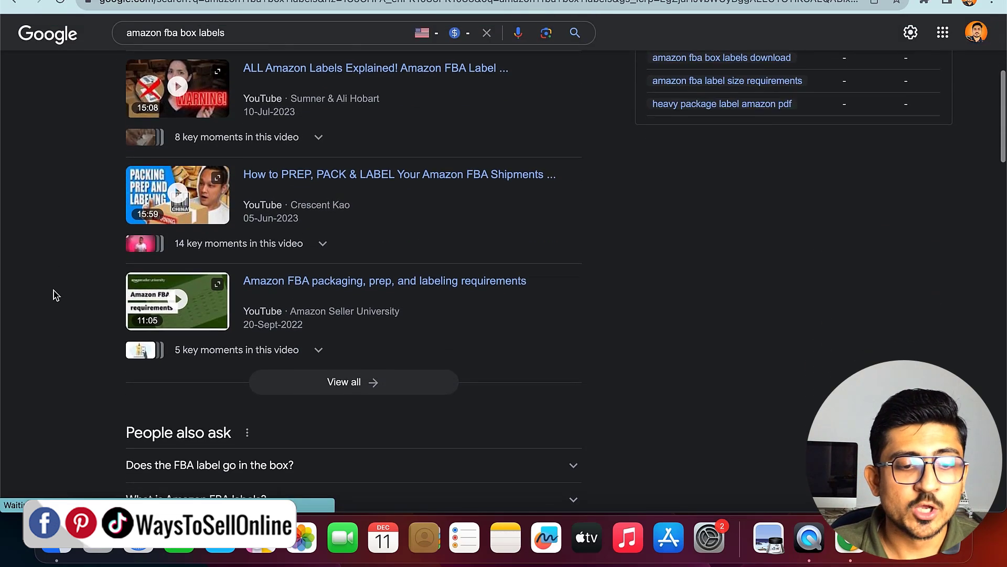
scroll(55, 294, up, 2)
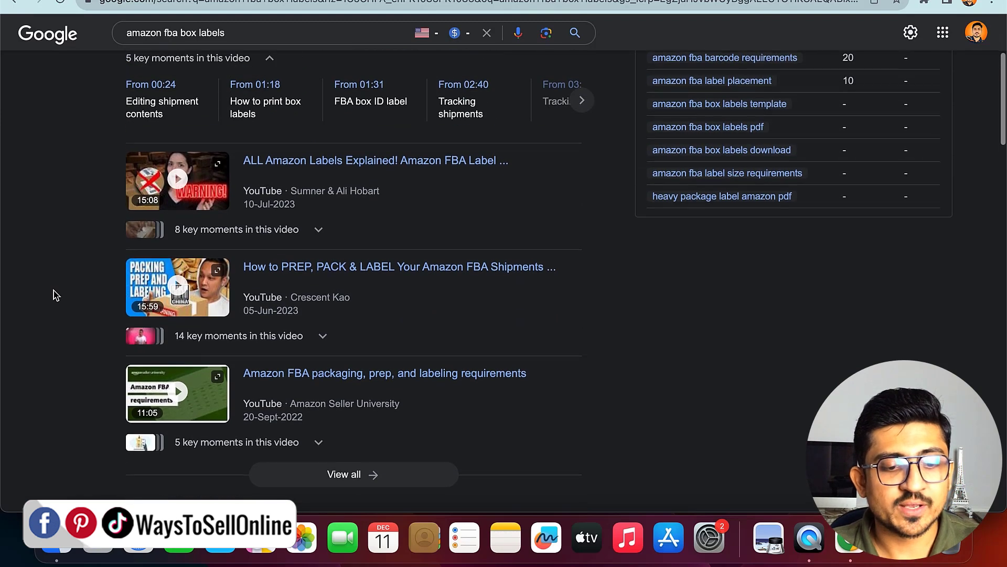
scroll(55, 295, down, 10)
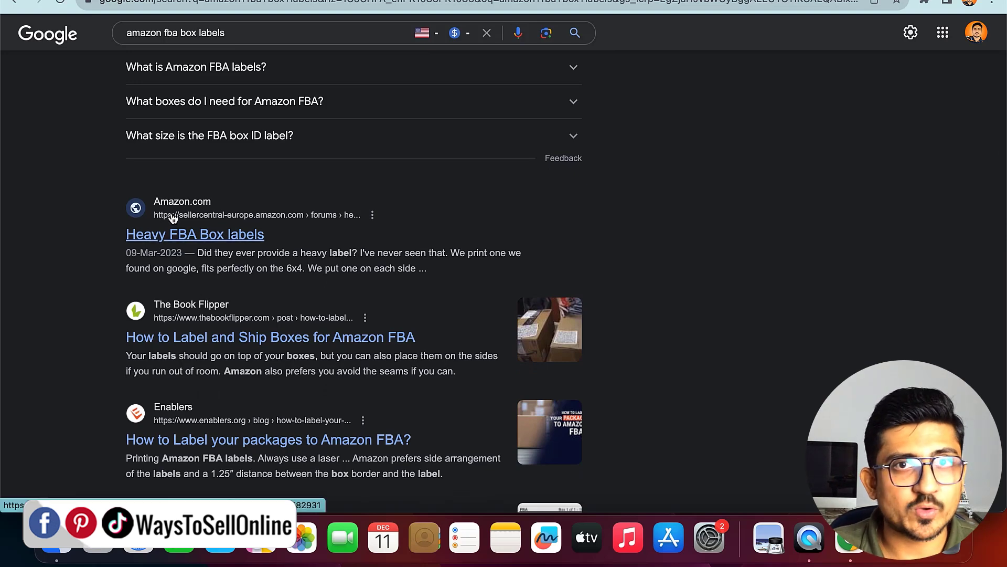
scroll(148, 233, down, 3)
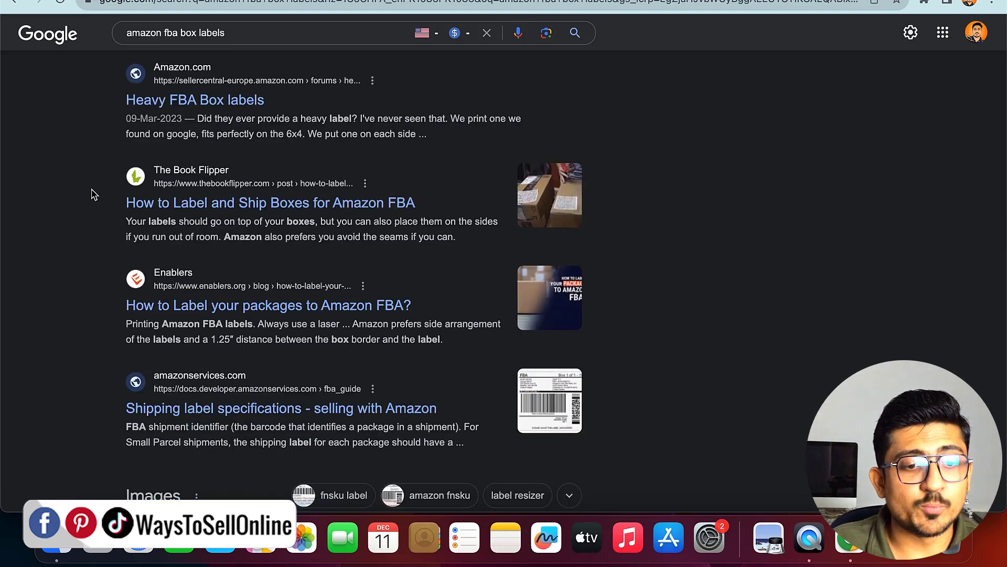
scroll(152, 286, down, 8)
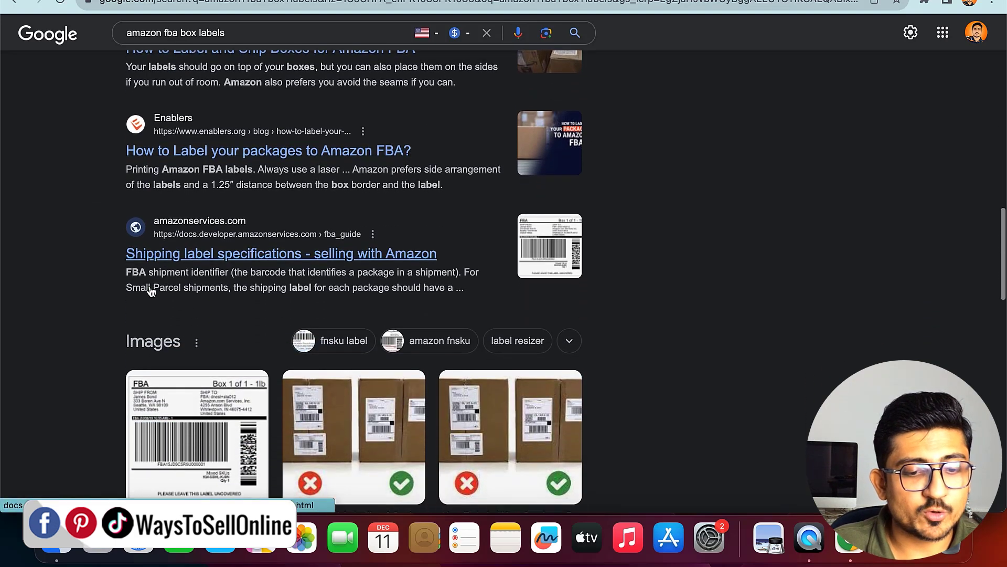
scroll(150, 290, down, 4)
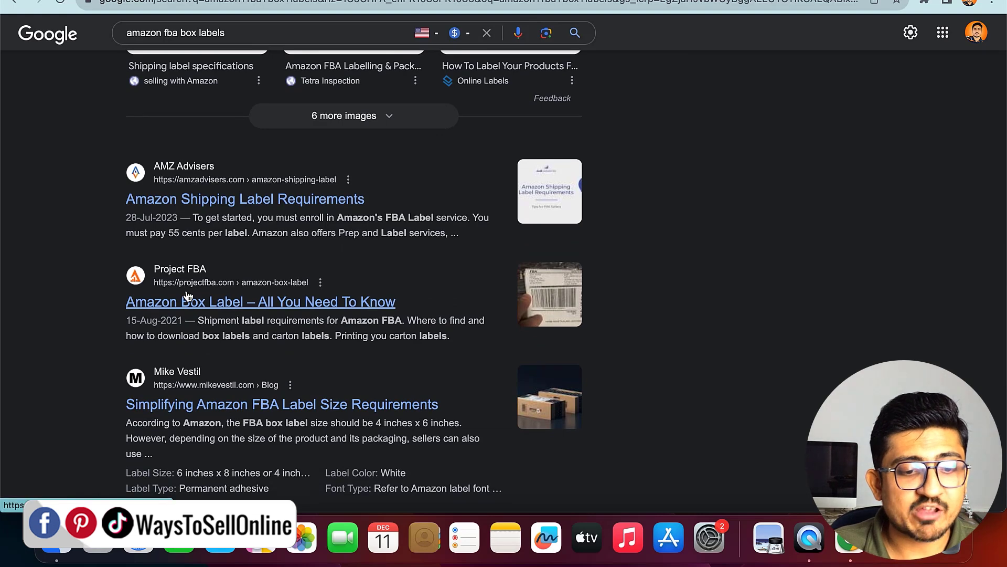
click(208, 199)
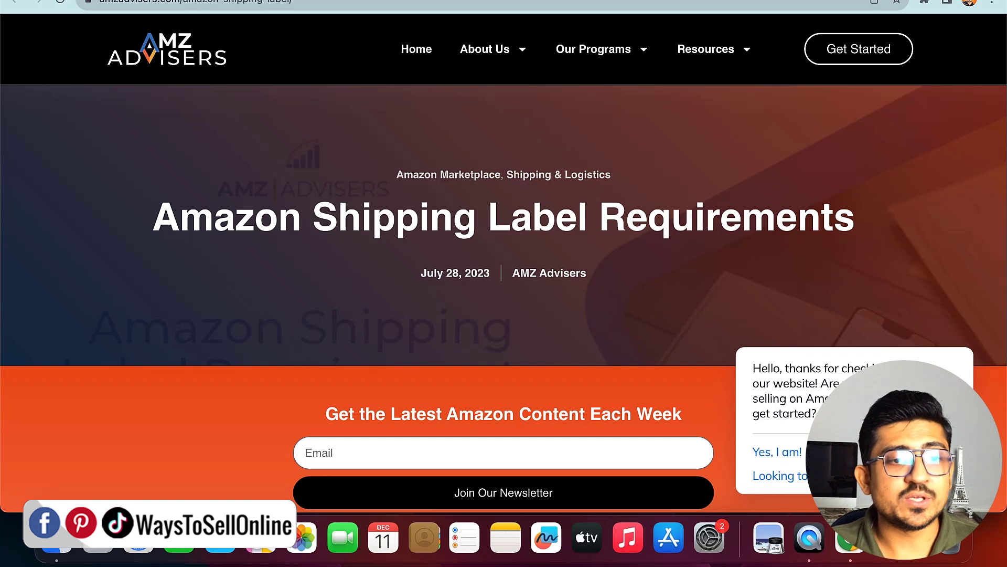
- Select the amzadvisers.com domain in the address bar to copy it
drag(178, 2, 69, 1)
key(super+c)
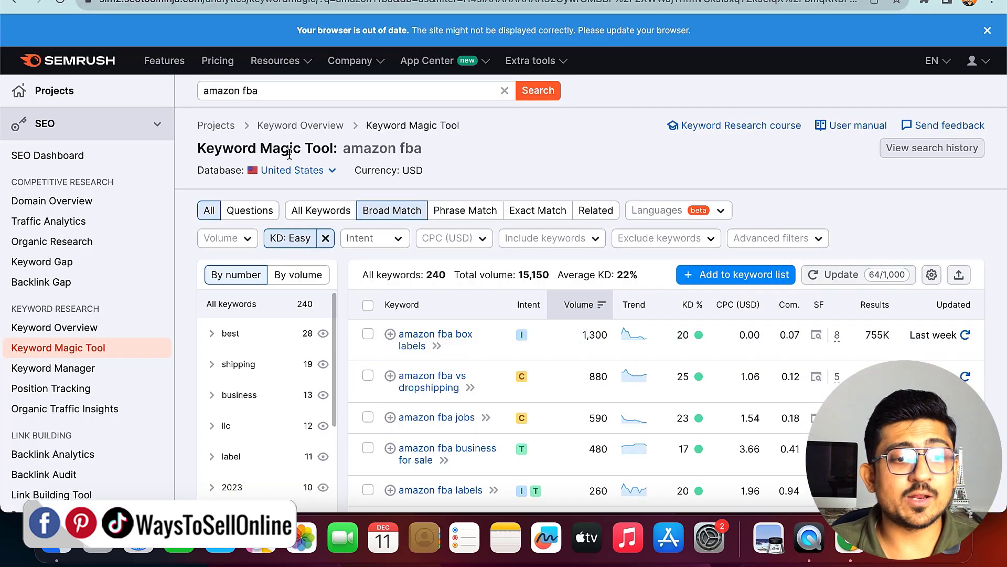
- Run Domain Overview for the pasted amzadvisers.com address using the United States database
click(74, 203)
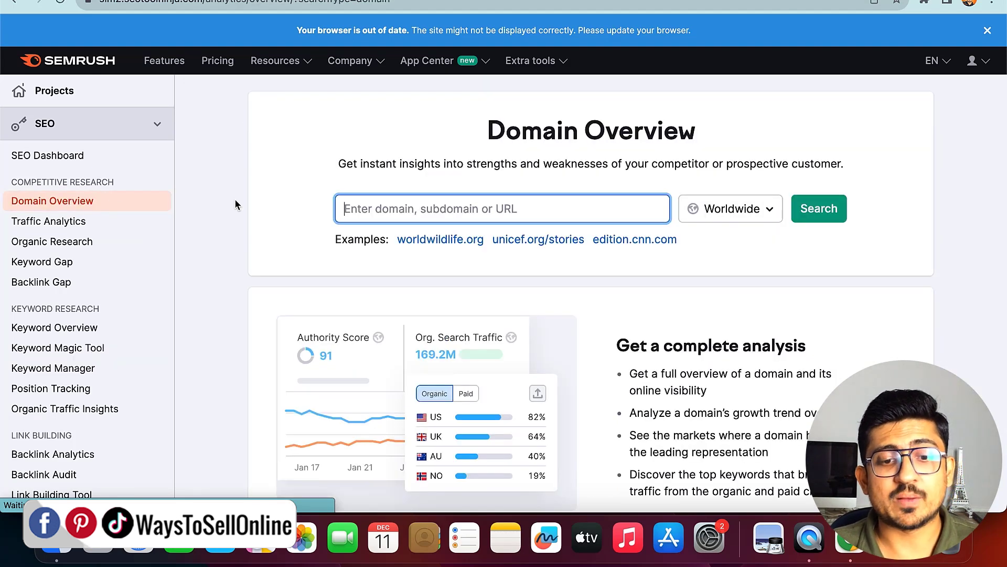
key(super+v)
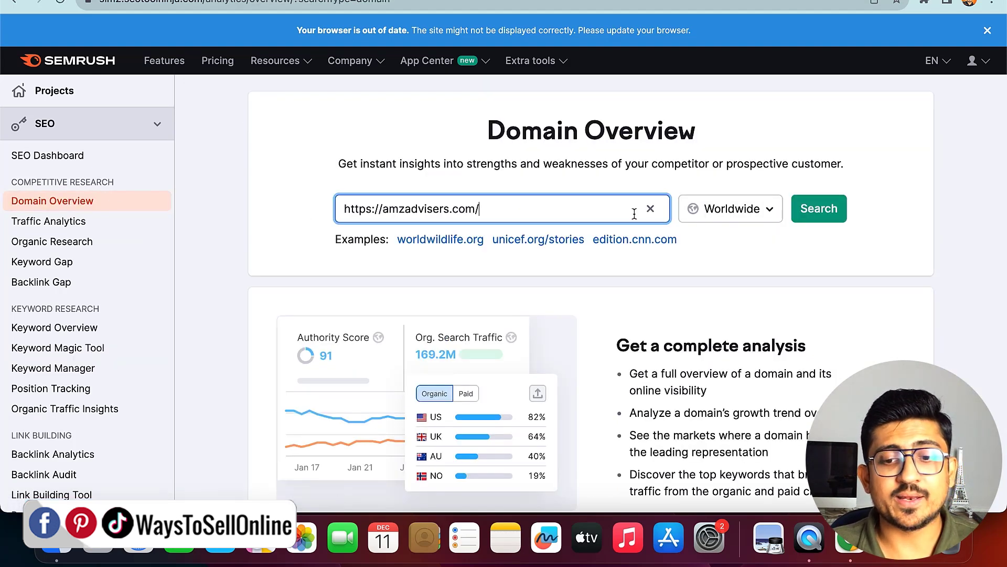
click(779, 219)
click(705, 294)
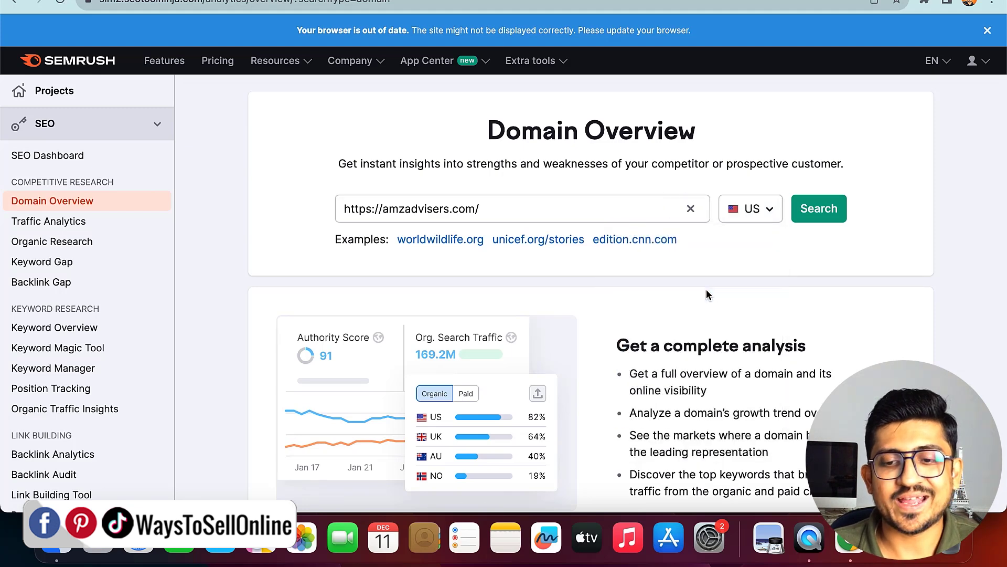
click(826, 215)
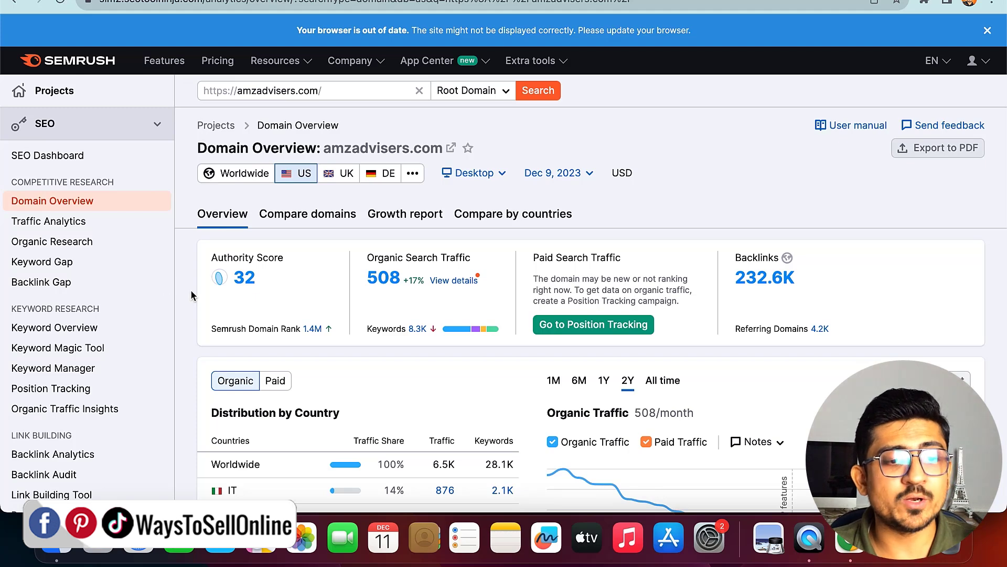
mouse_move(254, 256)
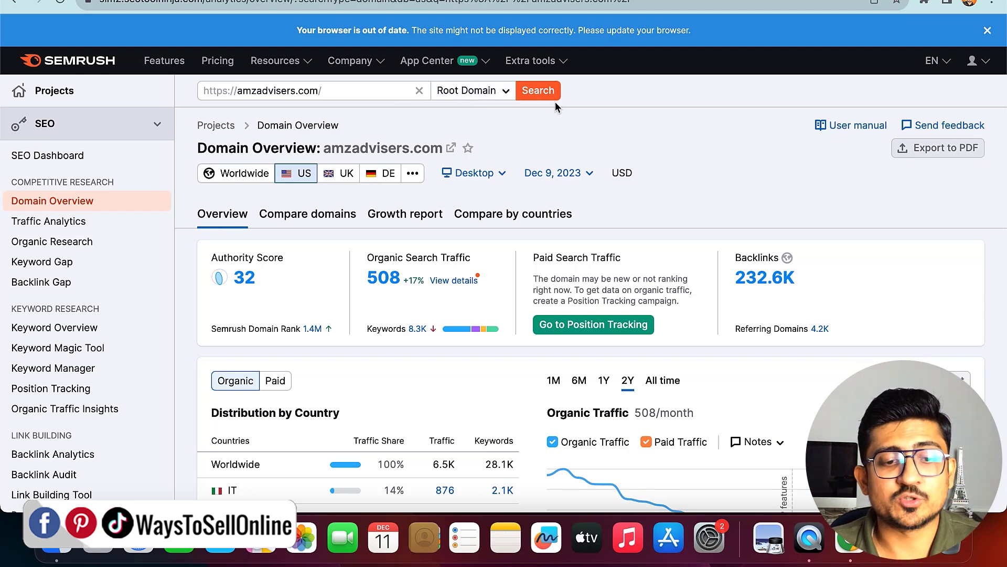
scroll(321, 247, down, 3)
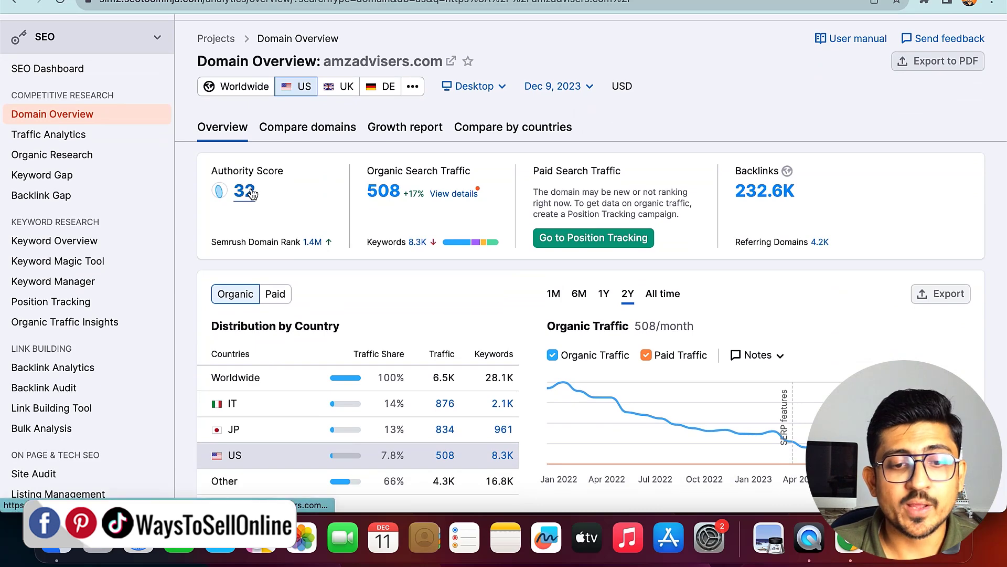
mouse_move(418, 179)
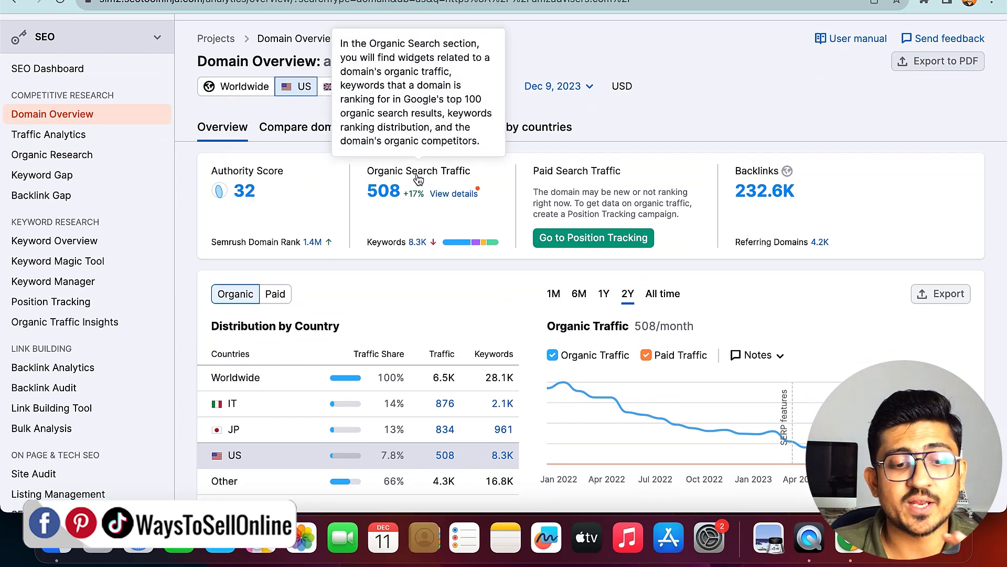
scroll(380, 232, down, 4)
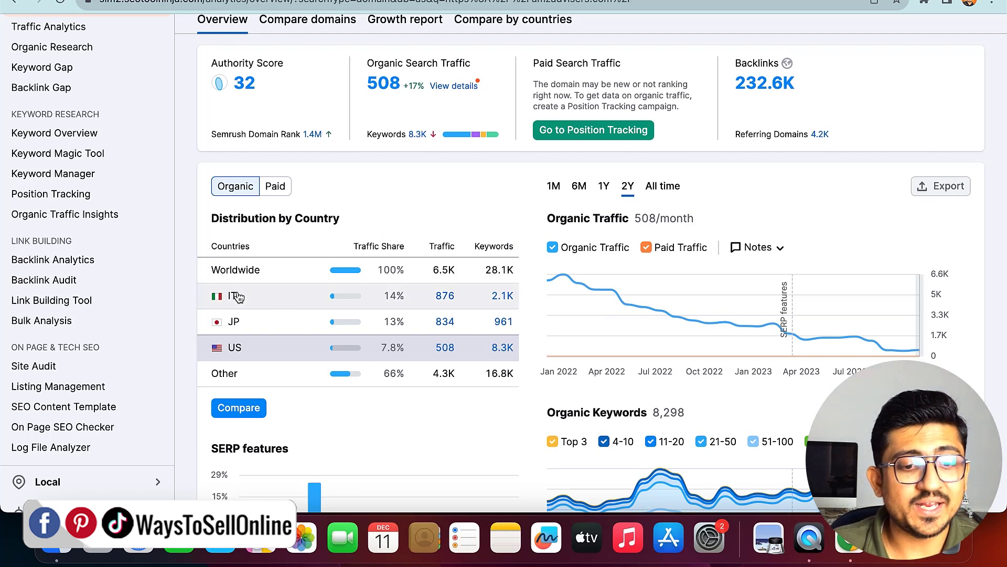
scroll(241, 364, down, 10)
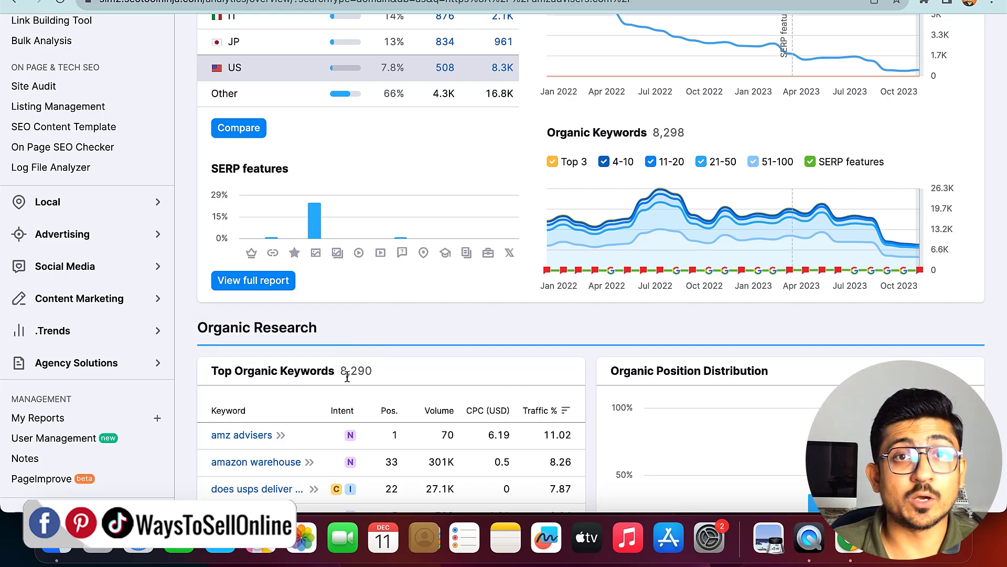
scroll(190, 425, down, 4)
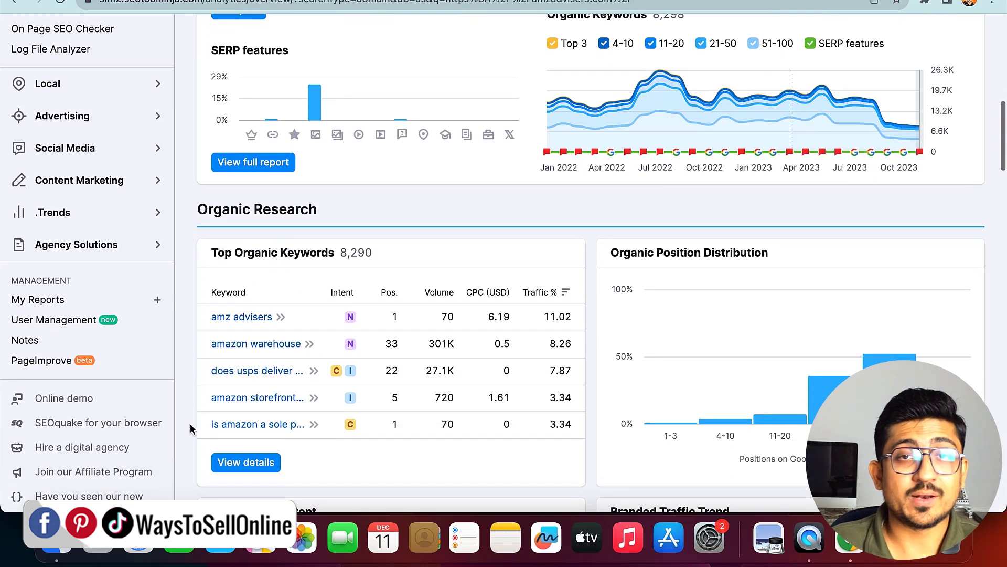